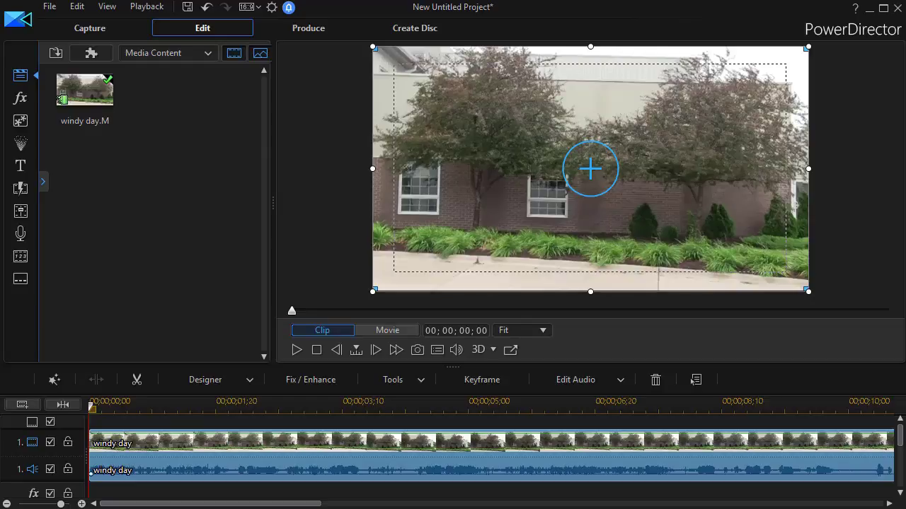
# Step: Play the windy day clip on the timeline to hear its wind noise, then stop playback
pyautogui.click(296, 350)
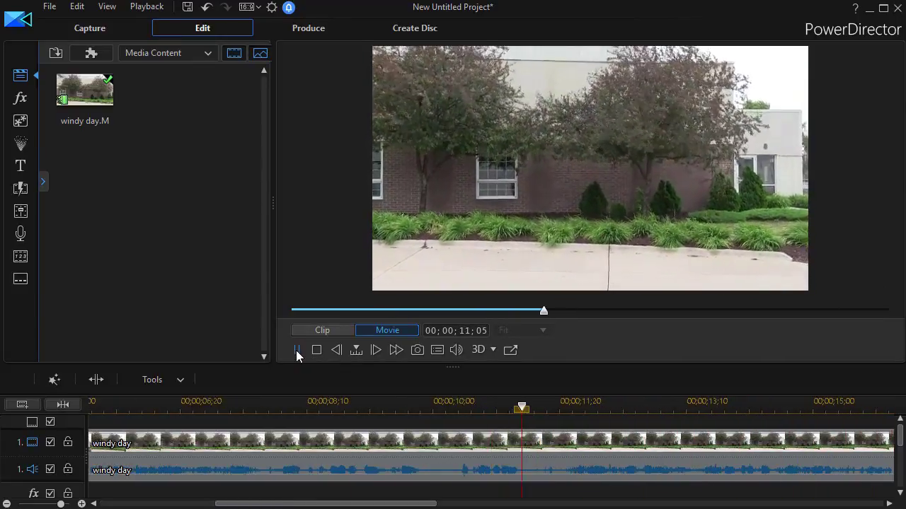
pyautogui.click(296, 350)
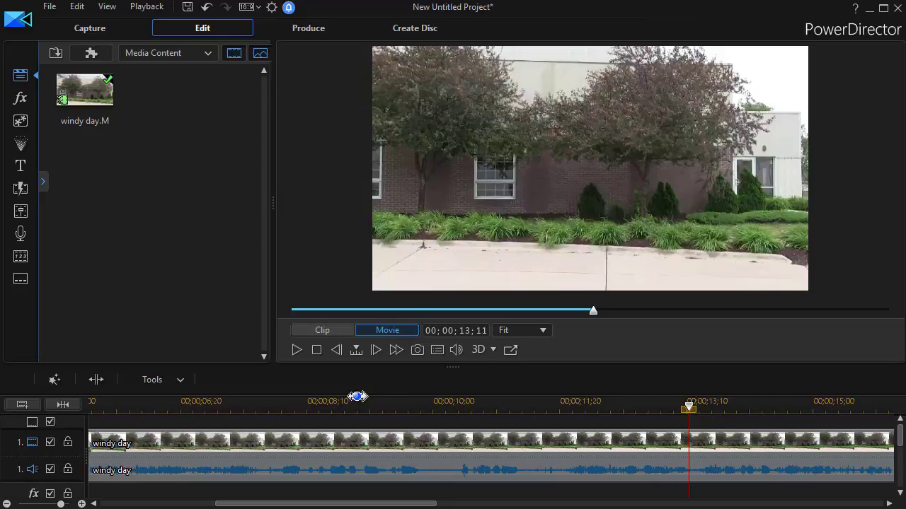
# Step: Select the windy day clip on the audio track
pyautogui.click(418, 453)
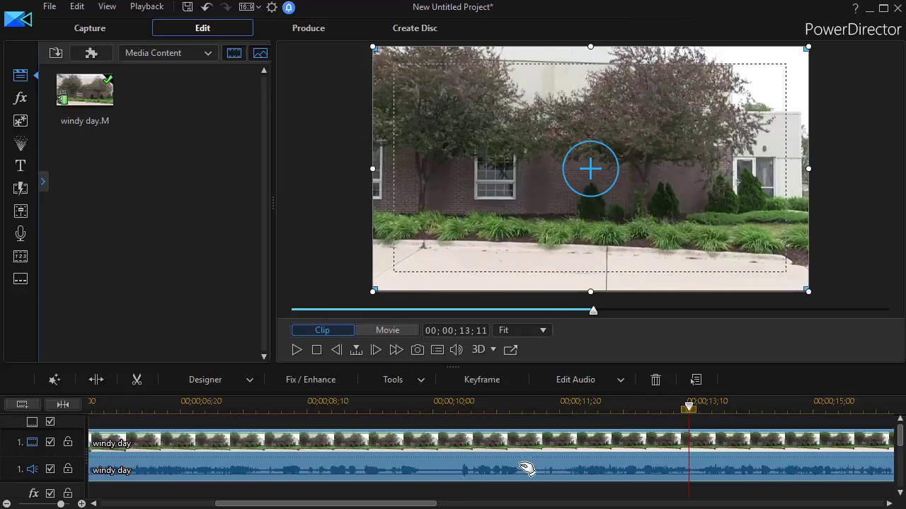
# Step: Send the windy day audio to WaveEditor through Edit Audio and enlarge the effects list
pyautogui.click(619, 382)
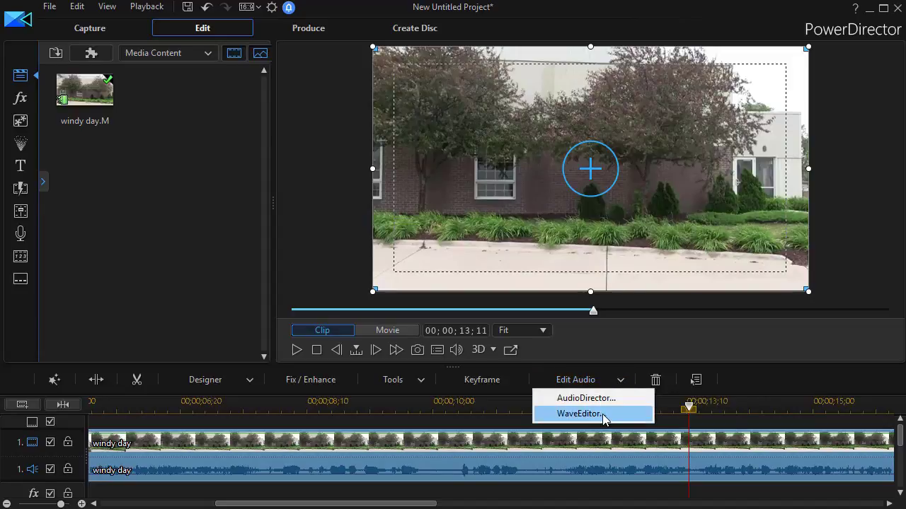
pyautogui.click(603, 415)
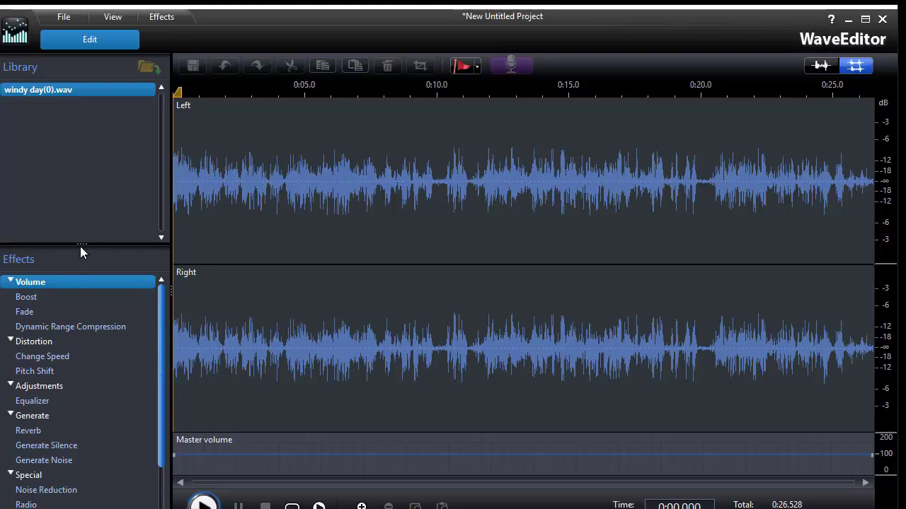
pyautogui.moveTo(80, 247); pyautogui.dragTo(76, 196)
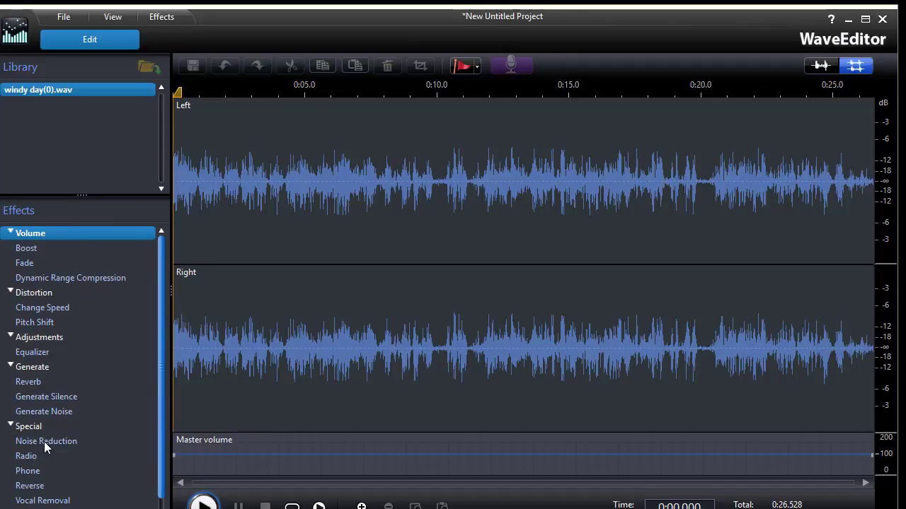
# Step: Re-expand the Special effects group and open Noise Reduction from Effects > Special
pyautogui.click(10, 426)
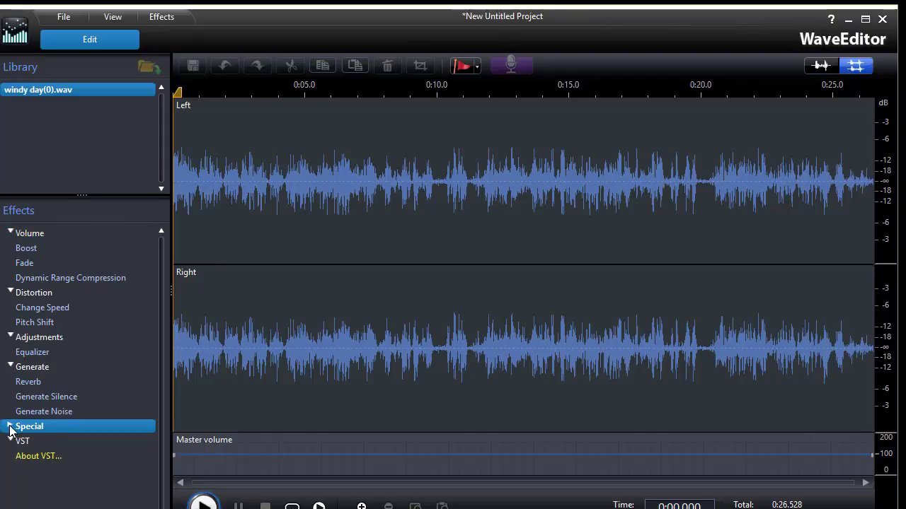
pyautogui.click(10, 427)
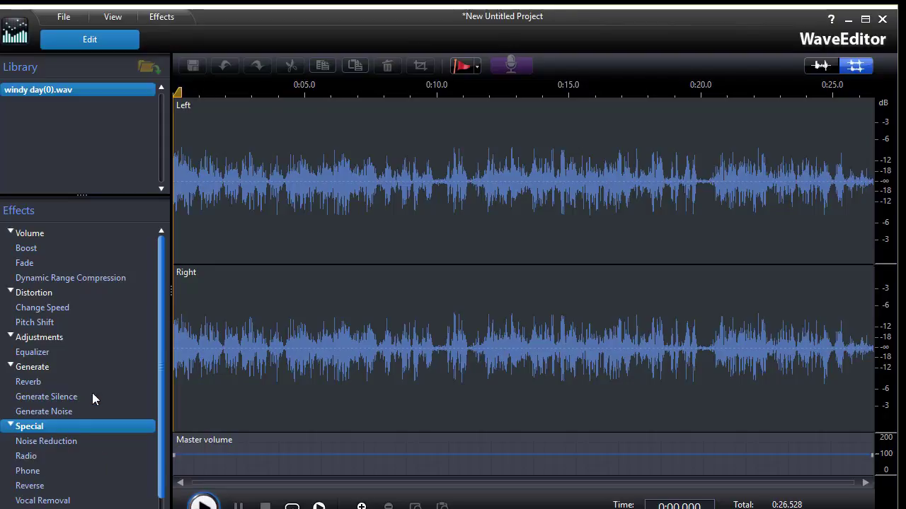
pyautogui.click(168, 20)
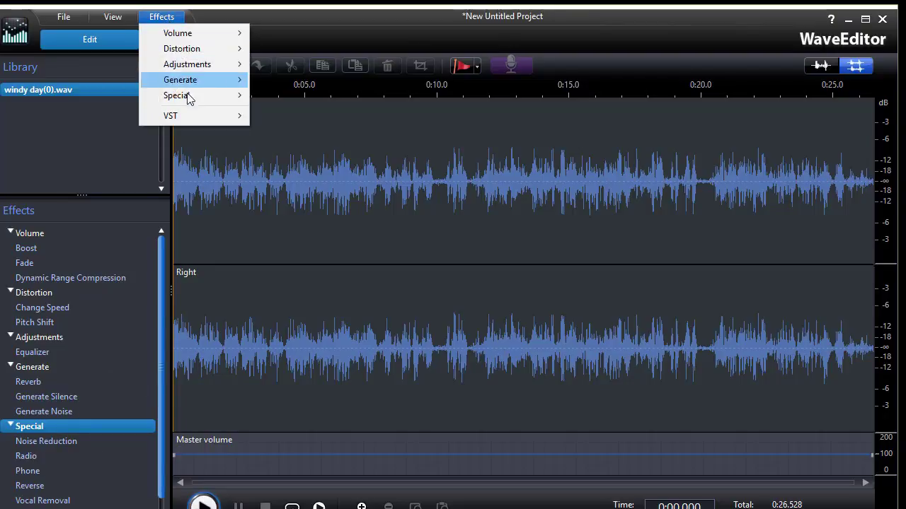
pyautogui.moveTo(188, 98)
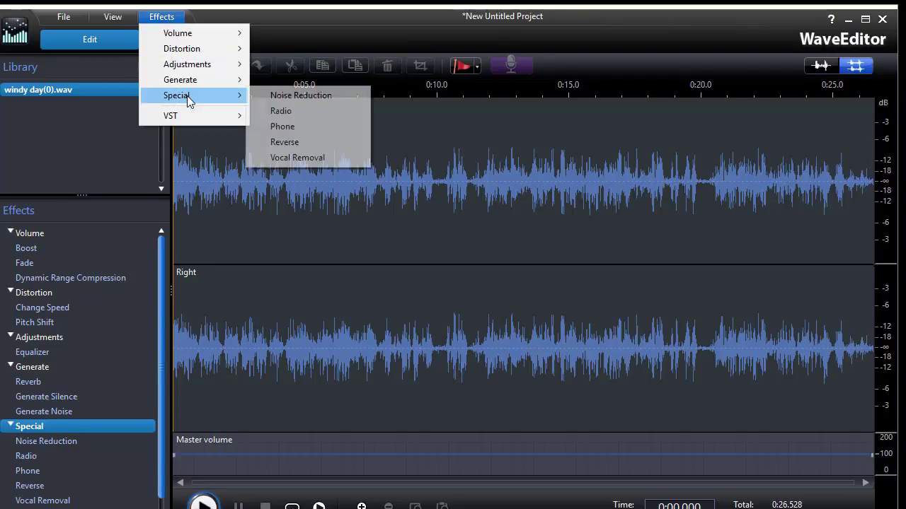
pyautogui.click(303, 95)
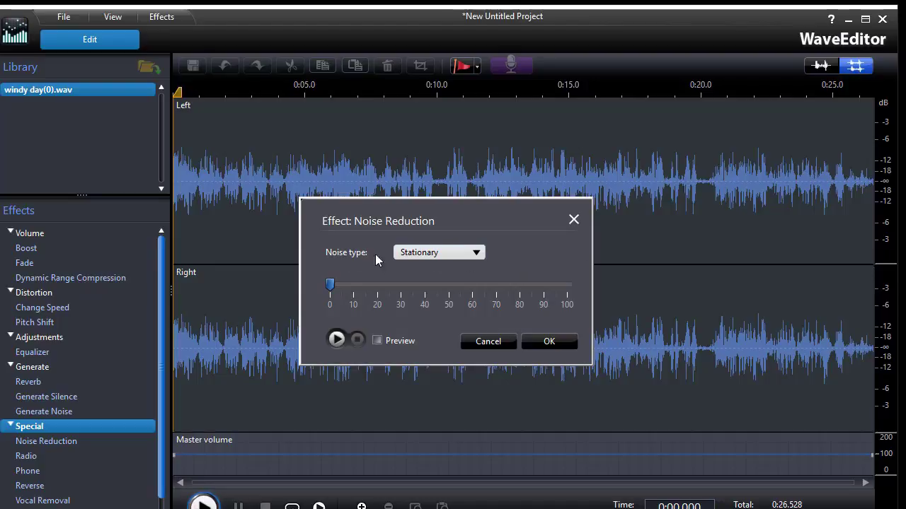
# Step: Set the Noise Reduction noise type to Wind
pyautogui.click(478, 258)
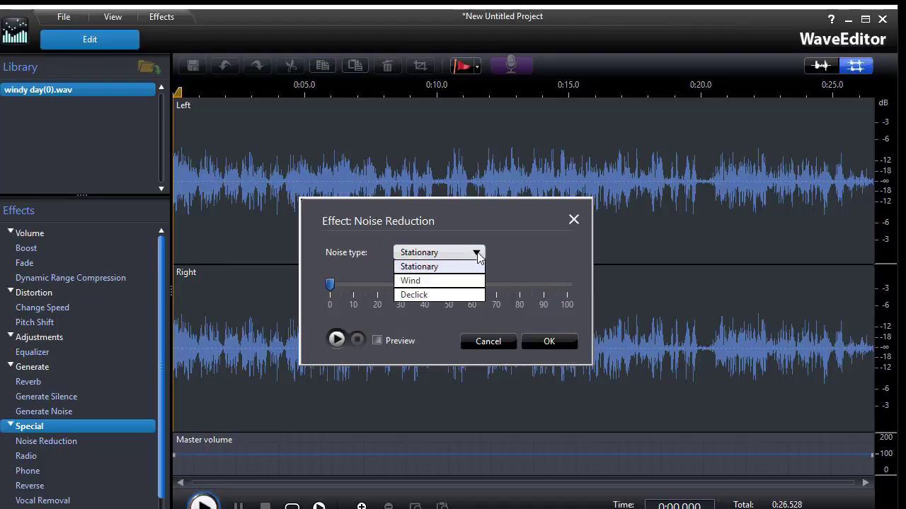
pyautogui.click(448, 281)
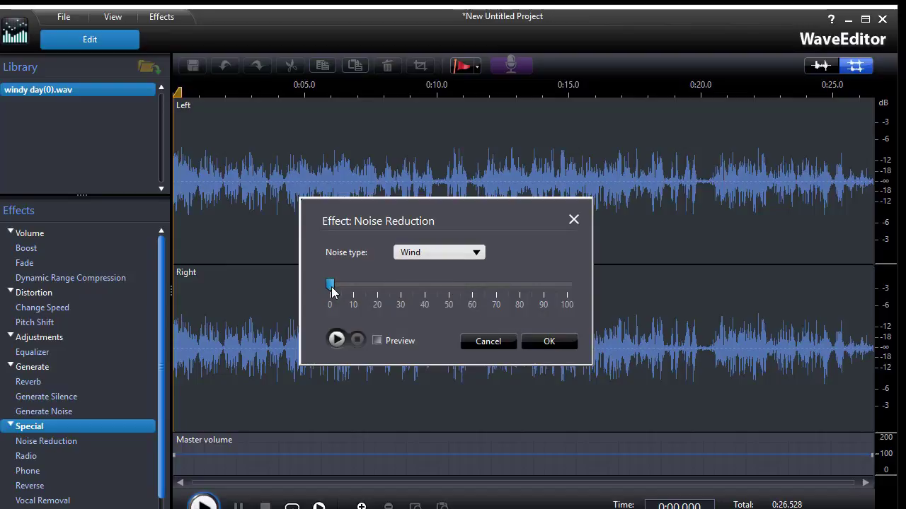
# Step: Enable Preview and audition the Wind noise reduction at strength 0
pyautogui.click(378, 341)
pyautogui.click(337, 340)
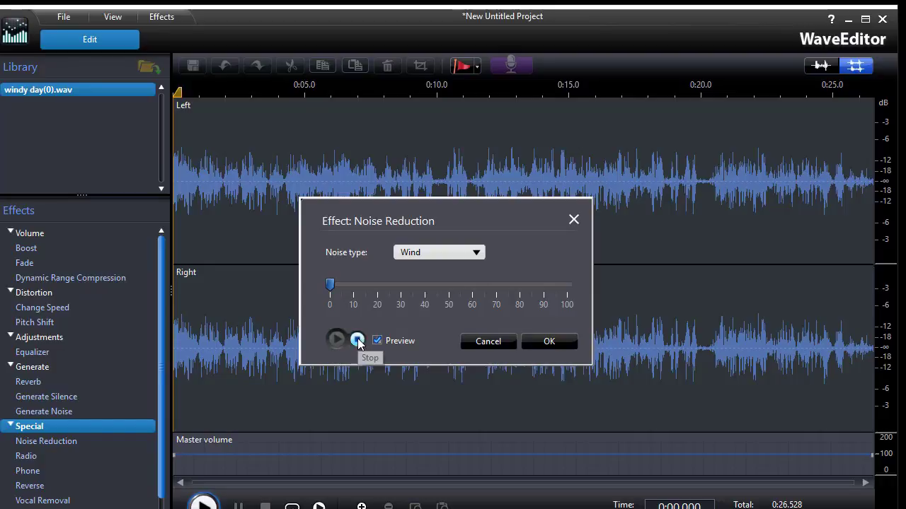
pyautogui.click(358, 341)
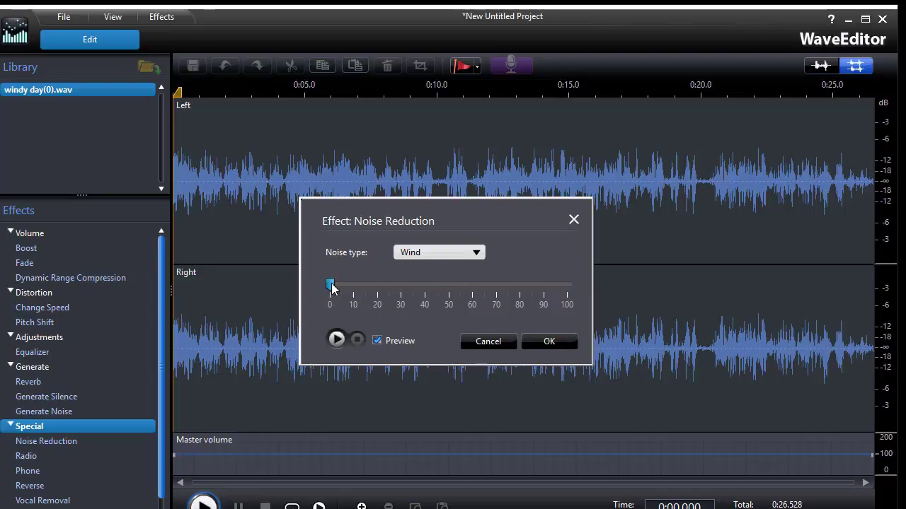
# Step: Set the wind noise reduction strength to 24 and audition the result
pyautogui.moveTo(331, 288); pyautogui.dragTo(390, 290)
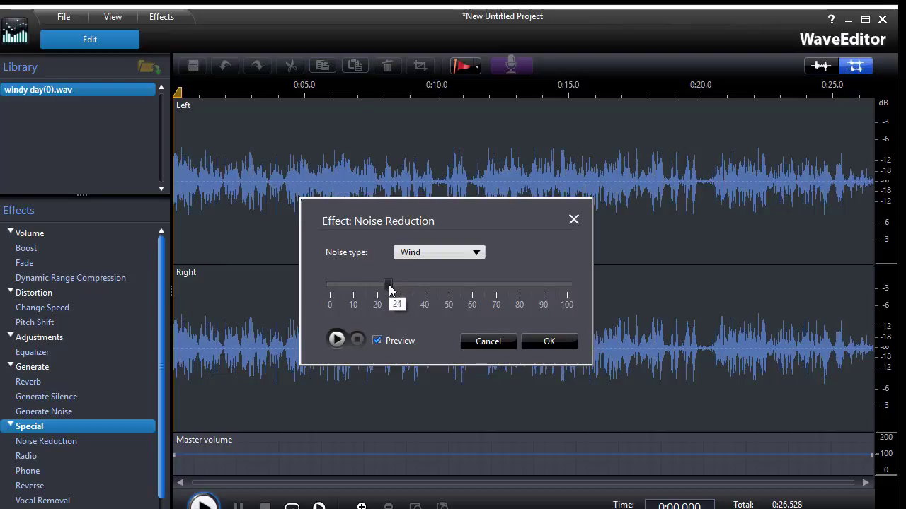
pyautogui.moveTo(390, 290); pyautogui.dragTo(389, 289)
pyautogui.click(337, 339)
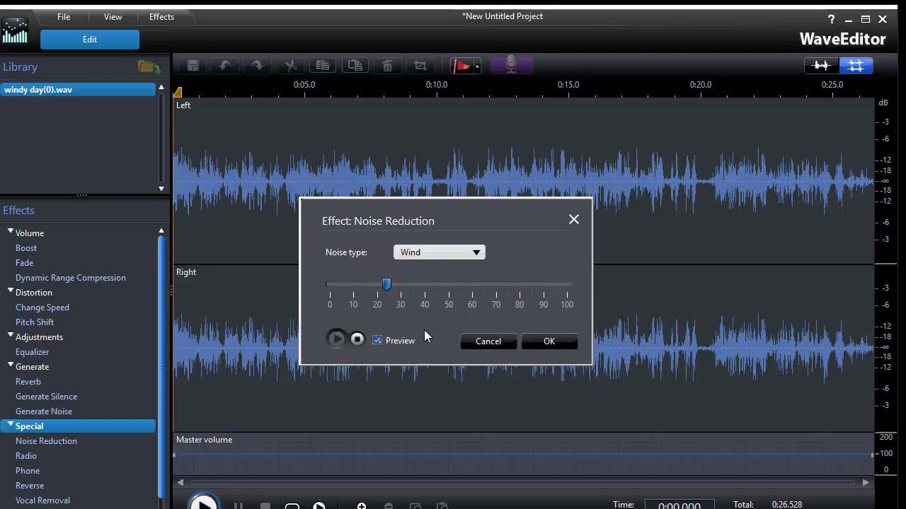
pyautogui.click(357, 340)
# Step: Raise the wind noise reduction strength to about 75 and preview it
pyautogui.moveTo(386, 285); pyautogui.dragTo(511, 295)
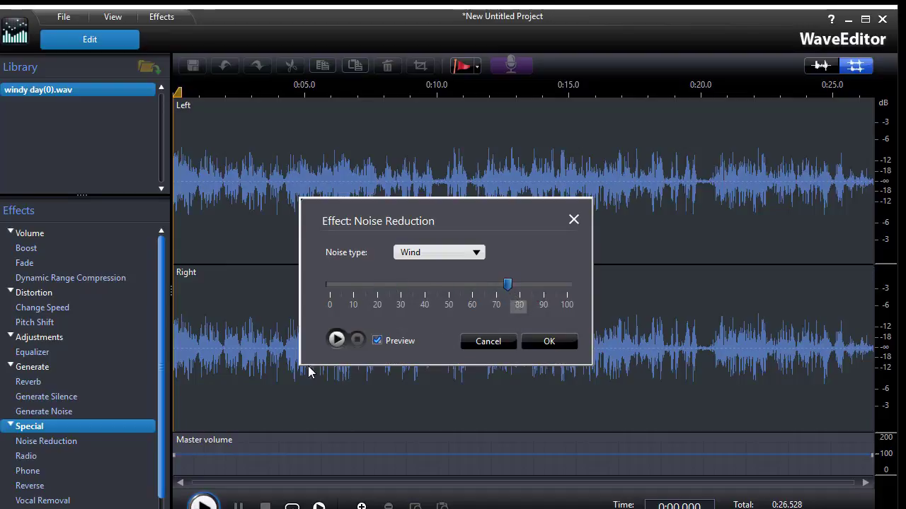
pyautogui.click(337, 339)
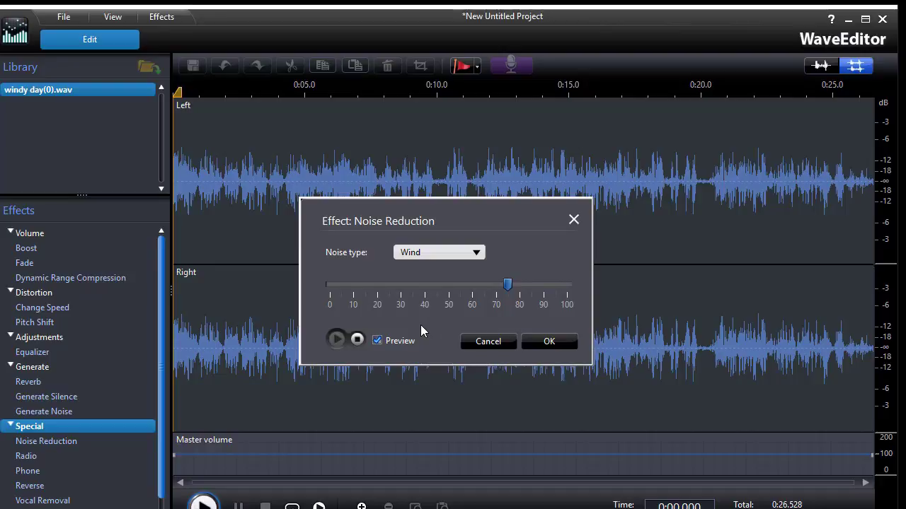
pyautogui.click(357, 339)
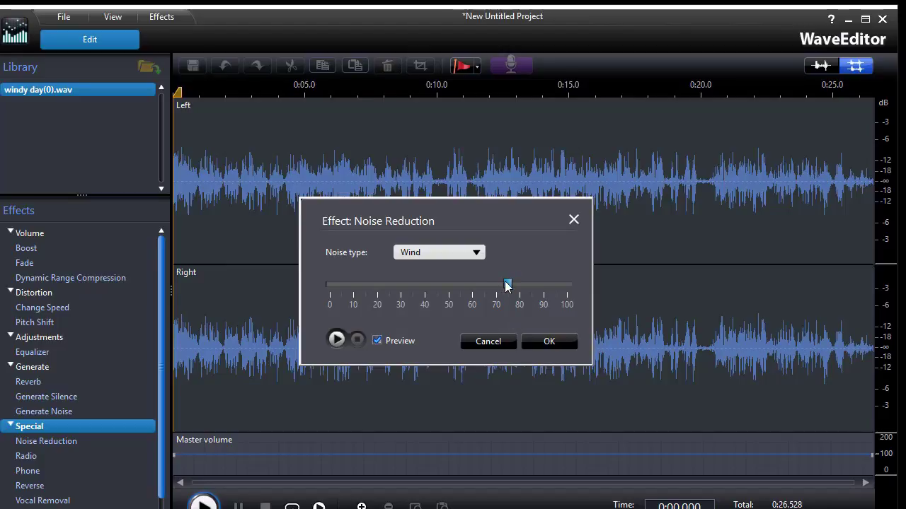
# Step: Preview wind noise reduction at strength 100, then lower the strength to about 34
pyautogui.moveTo(515, 289)
pyautogui.moveTo(515, 289); pyautogui.dragTo(584, 288)
pyautogui.click(336, 338)
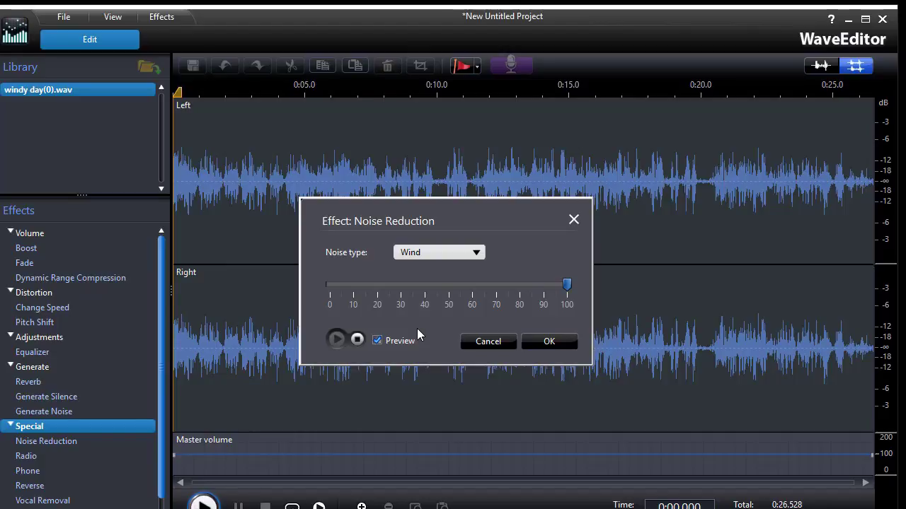
pyautogui.click(357, 339)
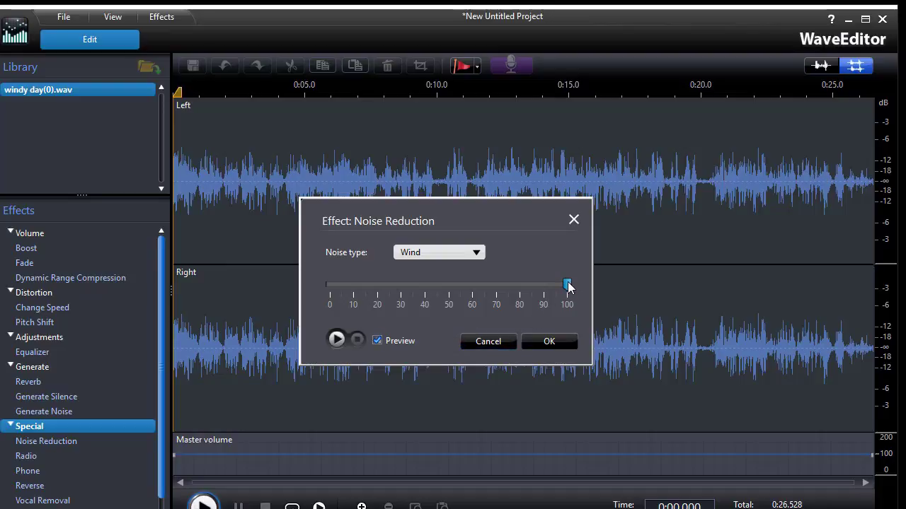
pyautogui.moveTo(566, 284); pyautogui.dragTo(414, 286)
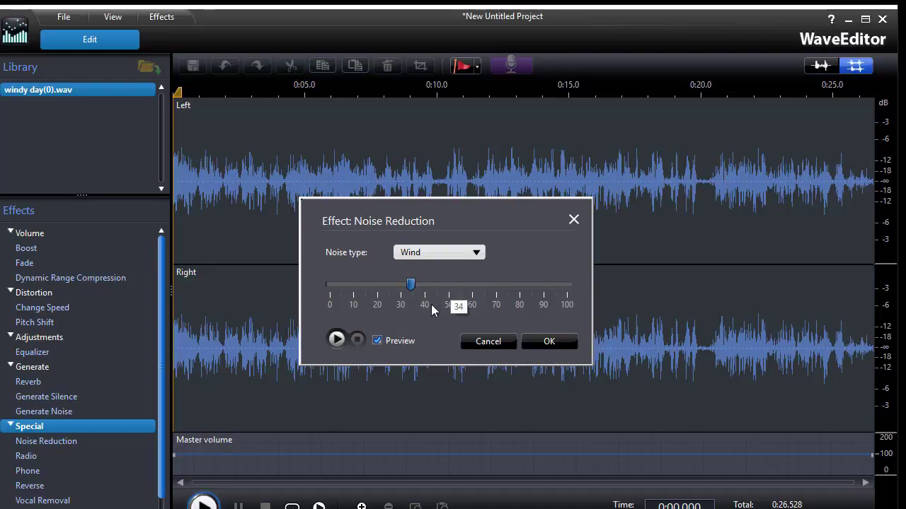
# Step: Audition the wind reduction at strength 34, then close the Noise Reduction dialog
pyautogui.click(336, 340)
pyautogui.click(356, 340)
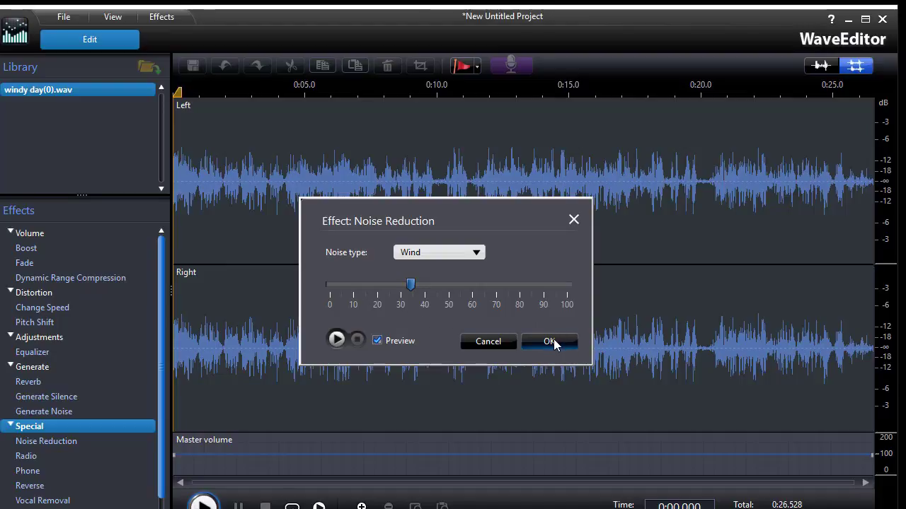
pyautogui.click(573, 221)
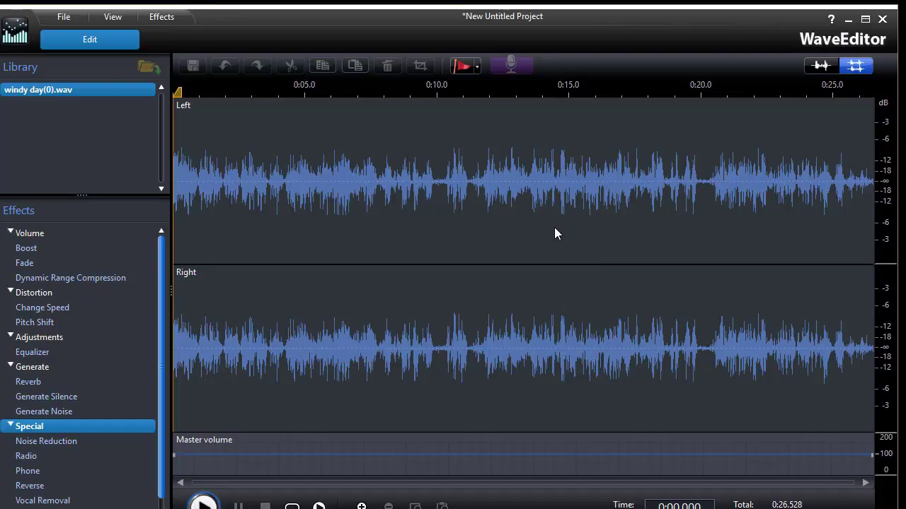
# Step: Open the Equalizer on its flat Default preset, shift the dialog right, and preview the audio
pyautogui.doubleClick(32, 352)
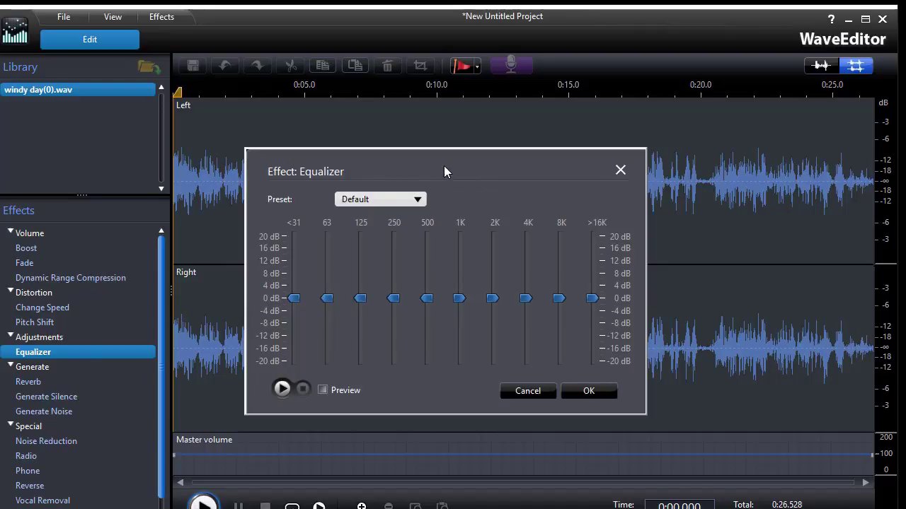
pyautogui.moveTo(444, 167); pyautogui.dragTo(498, 160)
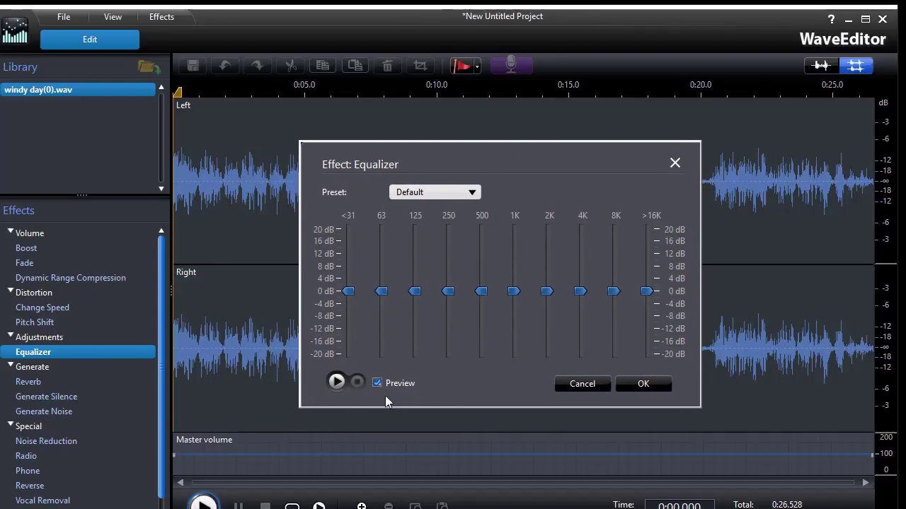
pyautogui.click(339, 384)
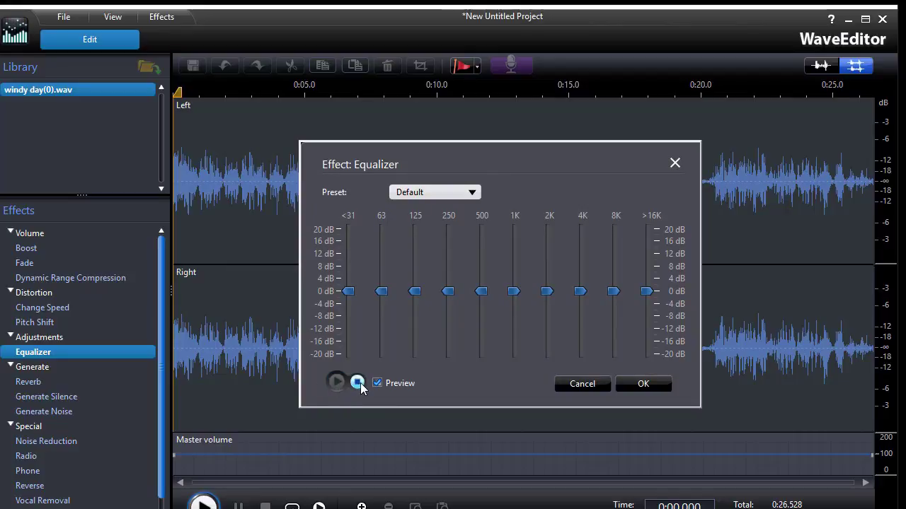
pyautogui.click(357, 383)
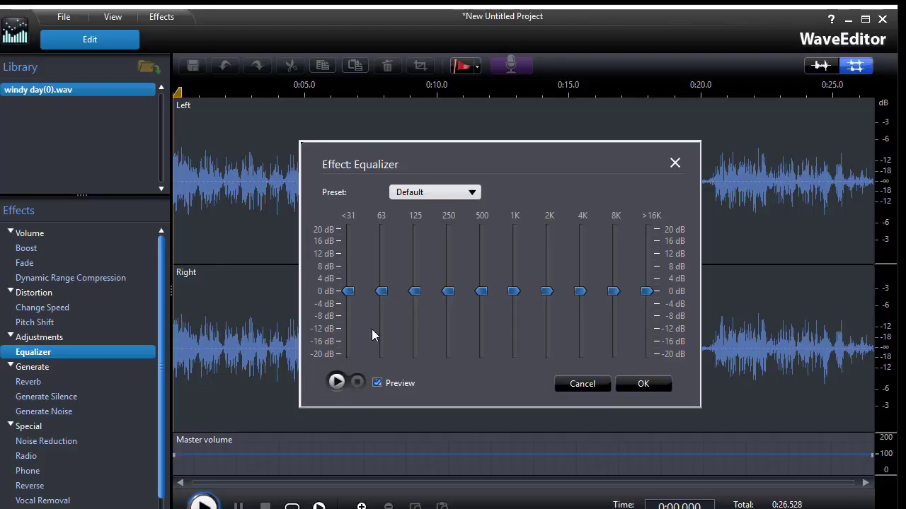
pyautogui.click(337, 382)
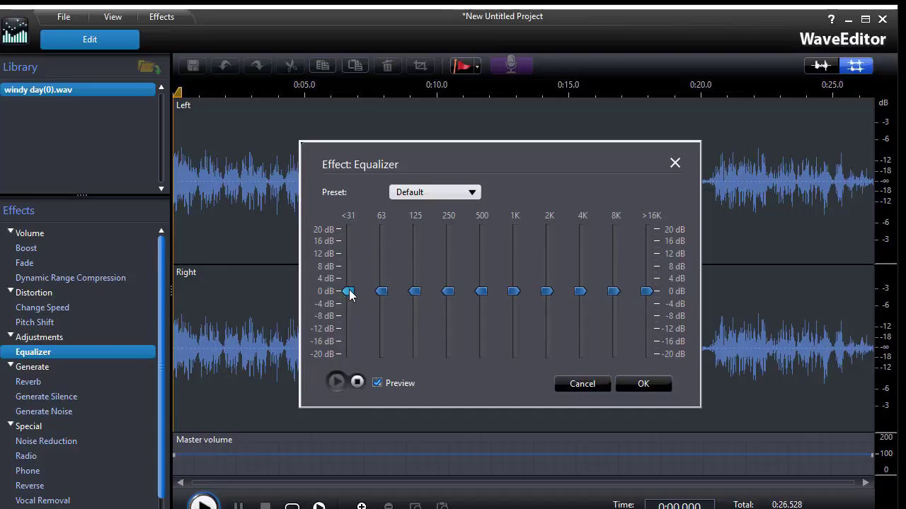
# Step: Cut the <31, 63 and 125 Hz bands to about -18, -17 and -12 dB, with 250 Hz at 0 dB
pyautogui.moveTo(349, 294); pyautogui.dragTo(348, 351)
pyautogui.moveTo(380, 291); pyautogui.dragTo(382, 344)
pyautogui.moveTo(419, 292); pyautogui.dragTo(421, 331)
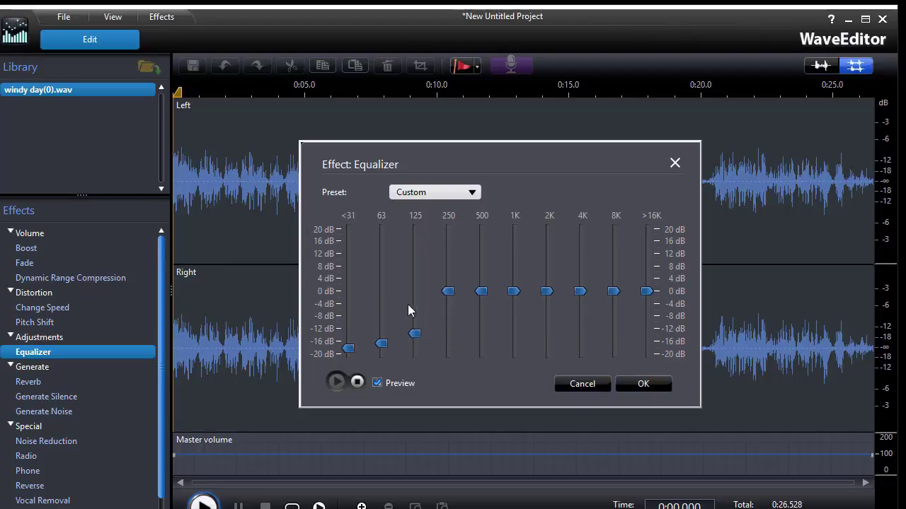
pyautogui.moveTo(448, 291); pyautogui.dragTo(447, 228)
pyautogui.moveTo(444, 259); pyautogui.dragTo(447, 300)
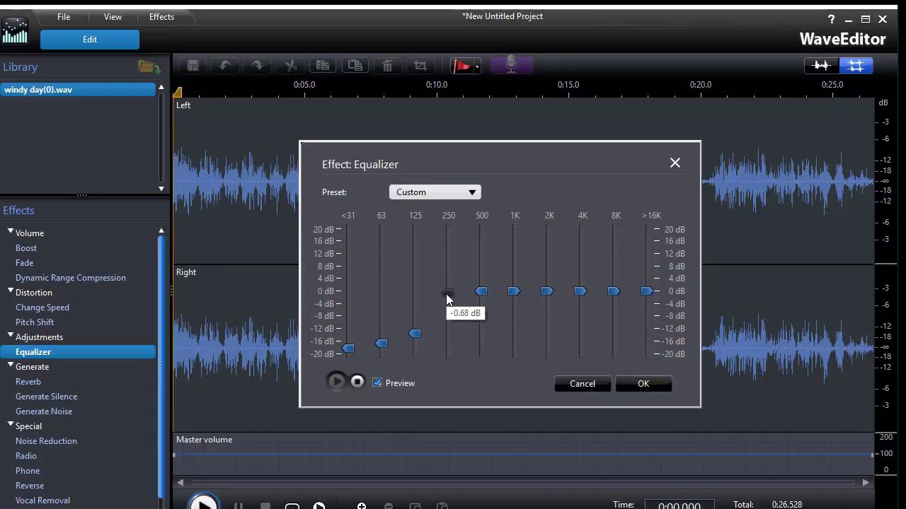
# Step: Stop the equalizer preview, then restart it to hear the equalized audio
pyautogui.click(359, 382)
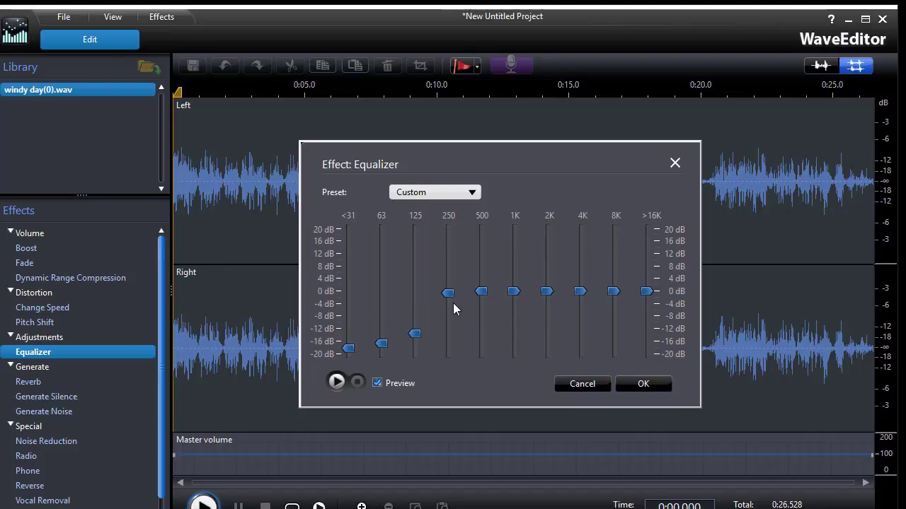
pyautogui.moveTo(453, 303)
pyautogui.click(337, 382)
# Step: Set the 8K band to about -3 dB and apply the Equalizer to the windy day audio
pyautogui.moveTo(646, 291); pyautogui.dragTo(609, 219)
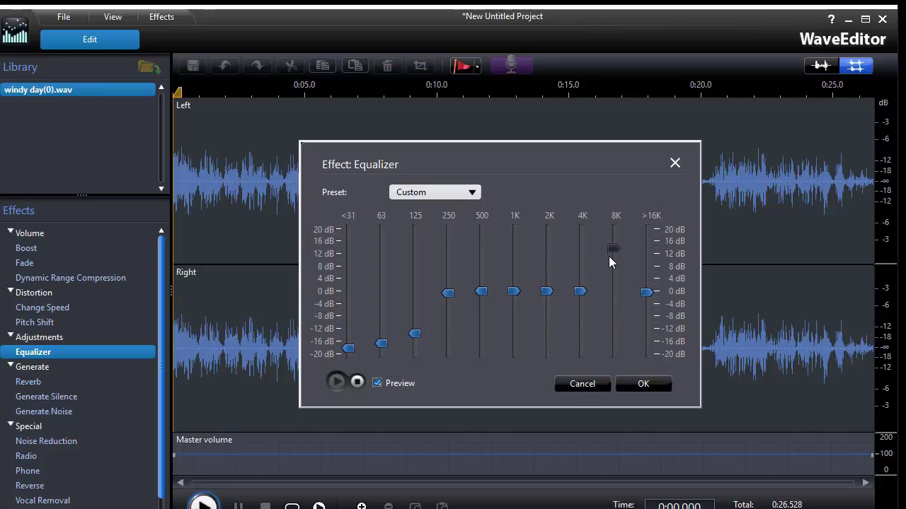
pyautogui.moveTo(611, 261); pyautogui.dragTo(613, 300)
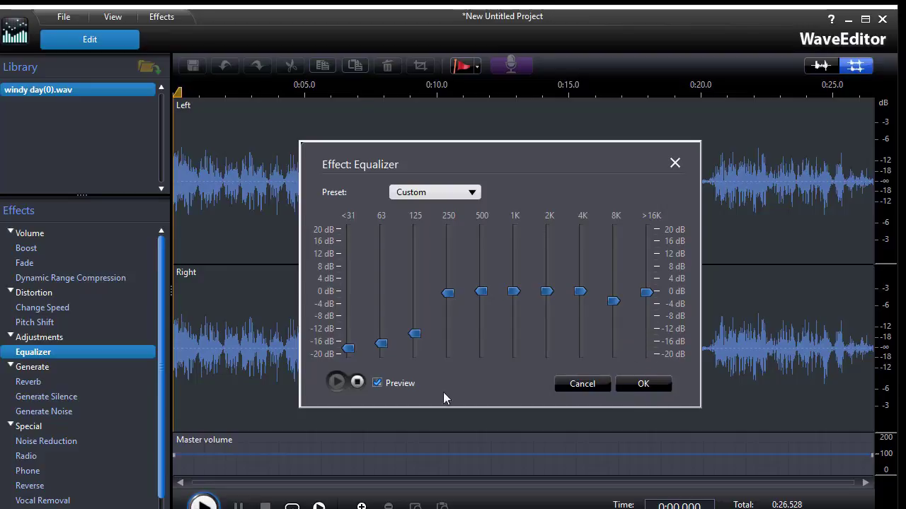
pyautogui.click(357, 382)
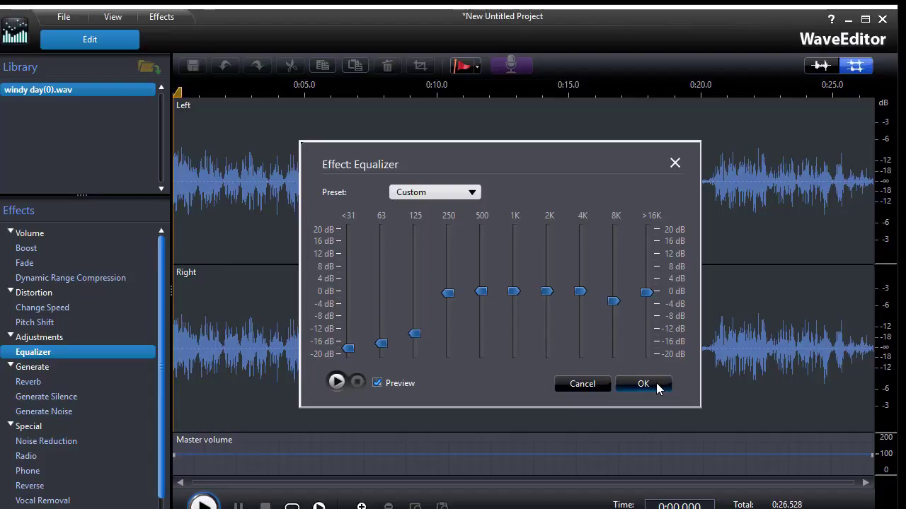
pyautogui.click(645, 386)
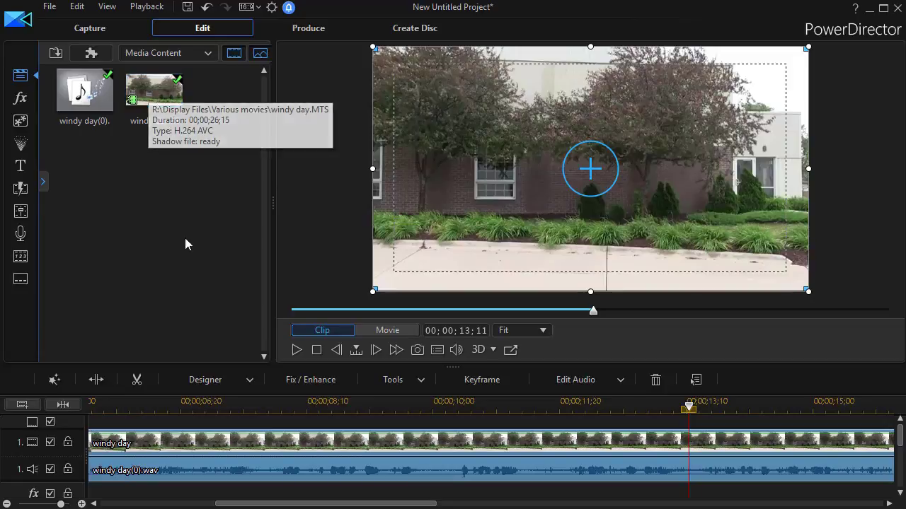
# Step: Play the windy day clip's equalized audio from the start, pausing at 00;00;06;14
pyautogui.moveTo(689, 408); pyautogui.dragTo(144, 409)
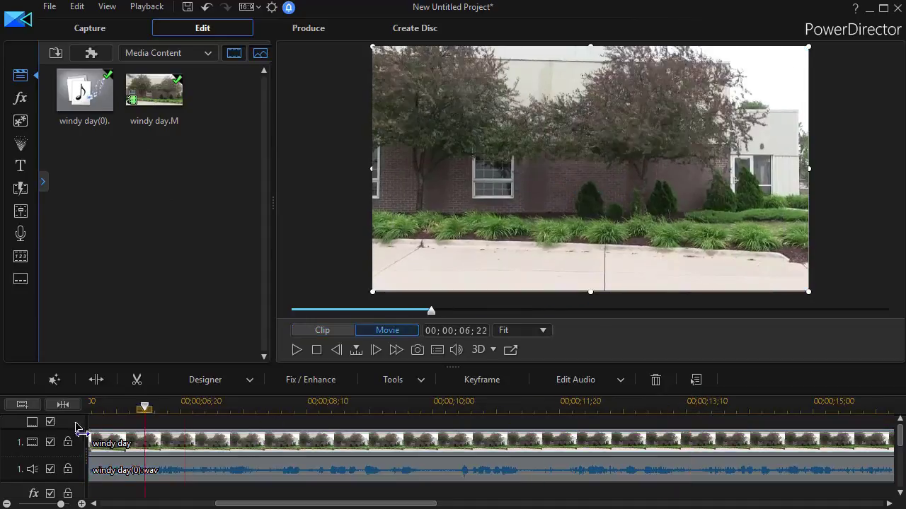
pyautogui.moveTo(78, 430); pyautogui.dragTo(39, 414)
pyautogui.click(212, 442)
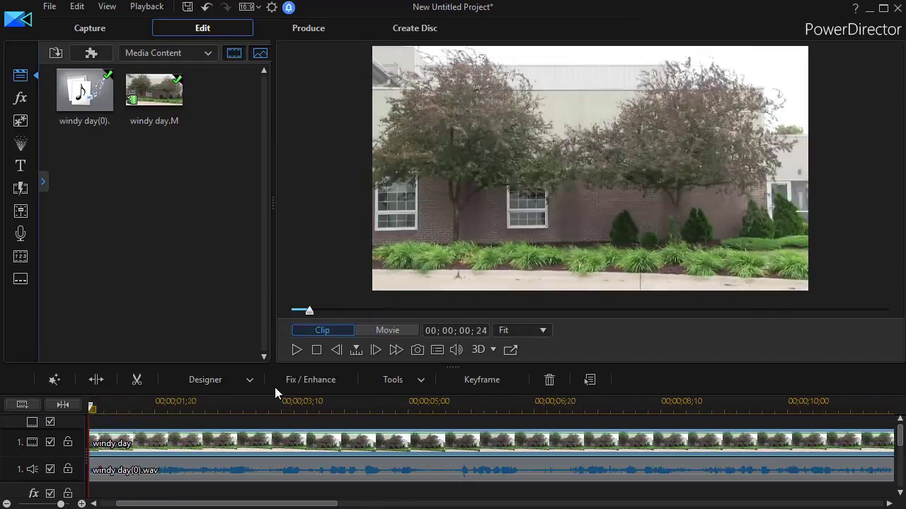
pyautogui.click(296, 351)
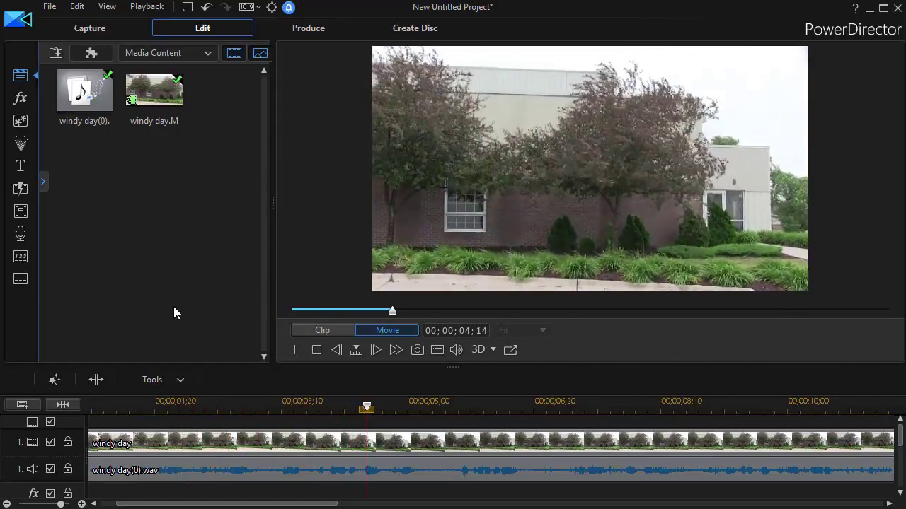
pyautogui.click(297, 349)
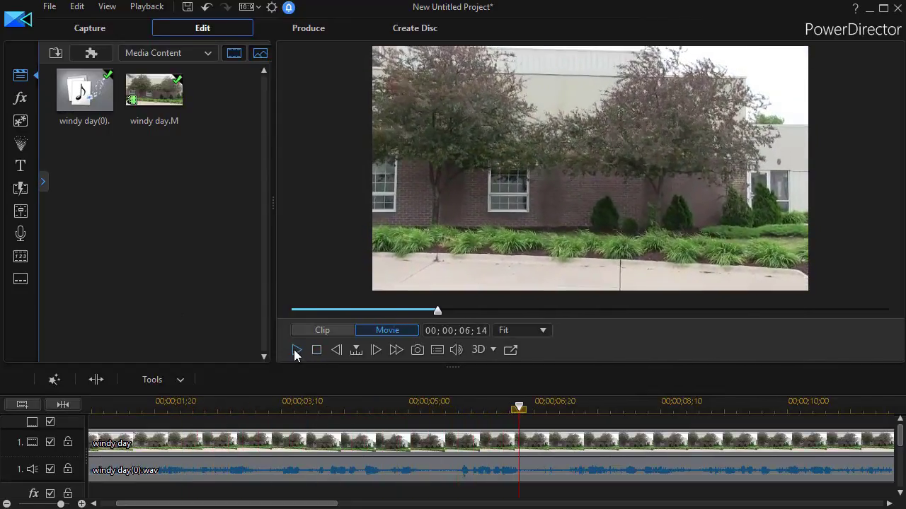